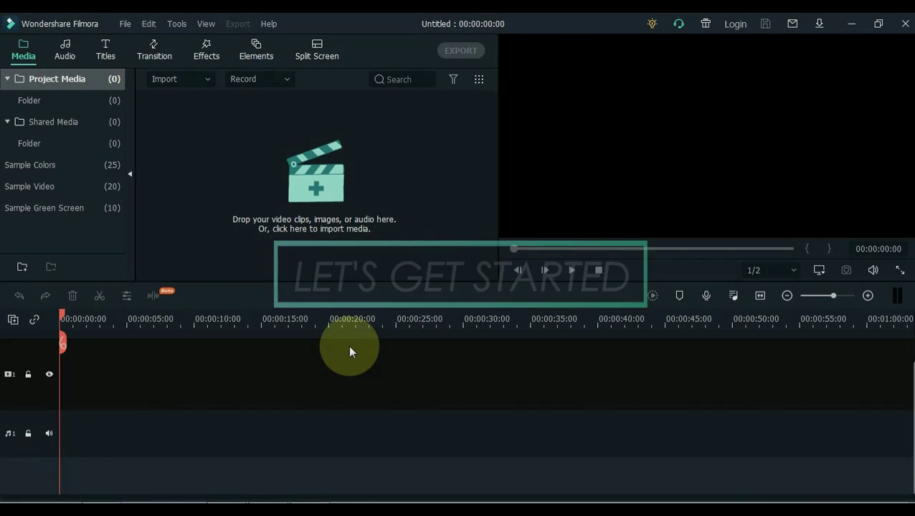
Import the Video file from the Salih tutorials folder into Filmora's Project Media.
{"action": "left_click", "coordinate": [102, 500]}
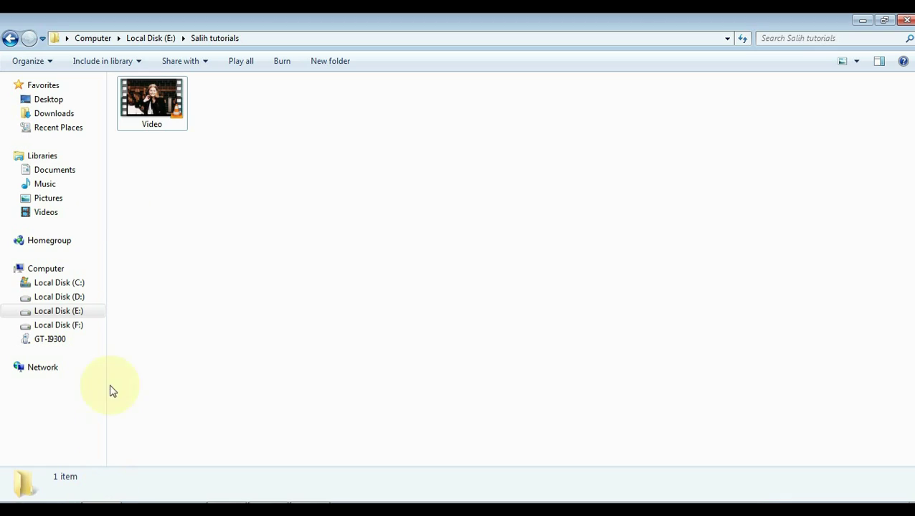
{"action": "left_click_drag", "start_coordinate": [141, 101], "coordinate": [318, 210]}
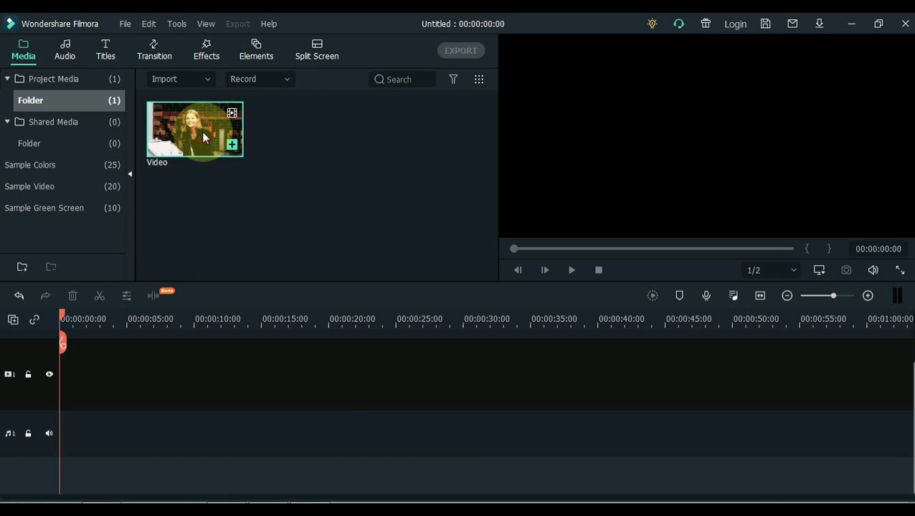
Place the Video clip on timeline track 1 and preview its full 18:15 playback.
{"action": "left_click_drag", "start_coordinate": [201, 132], "coordinate": [63, 357]}
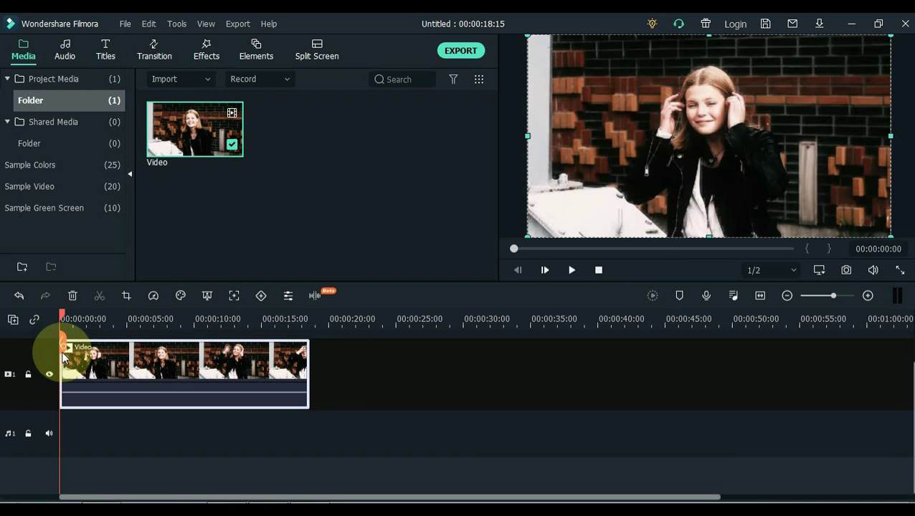
{"action": "key", "text": "space"}
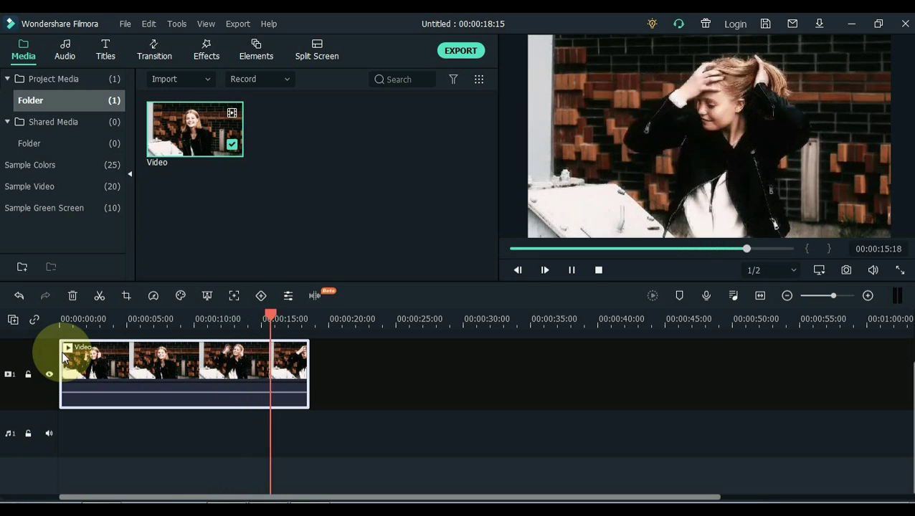
{"action": "left_click", "coordinate": [328, 402]}
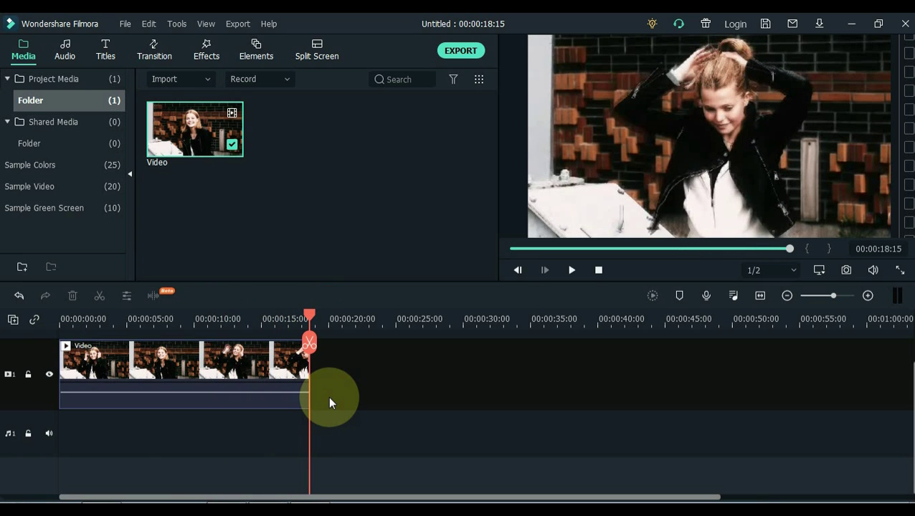
Enable Auto Enhance at Amount 50 on the Video clip, toggling it once to compare.
{"action": "double_click", "coordinate": [283, 389]}
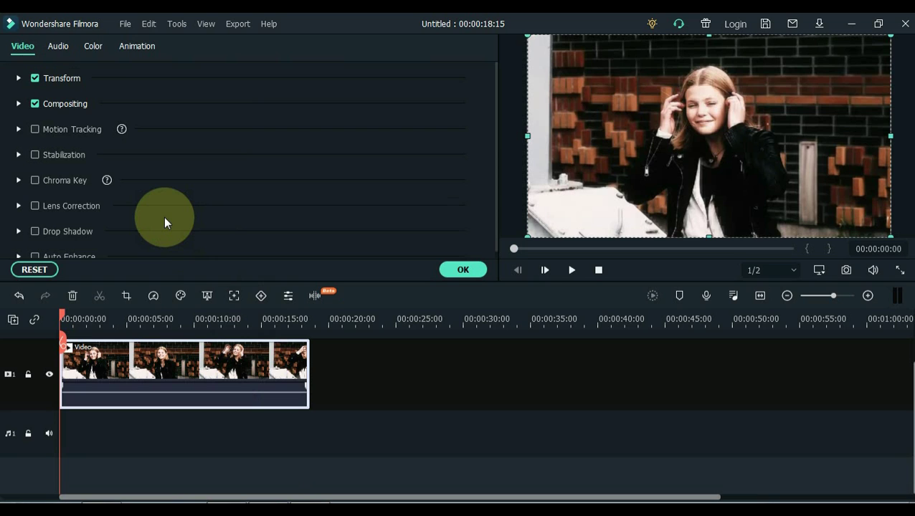
{"action": "scroll", "coordinate": [164, 217], "scroll_direction": "down", "scroll_amount": 1}
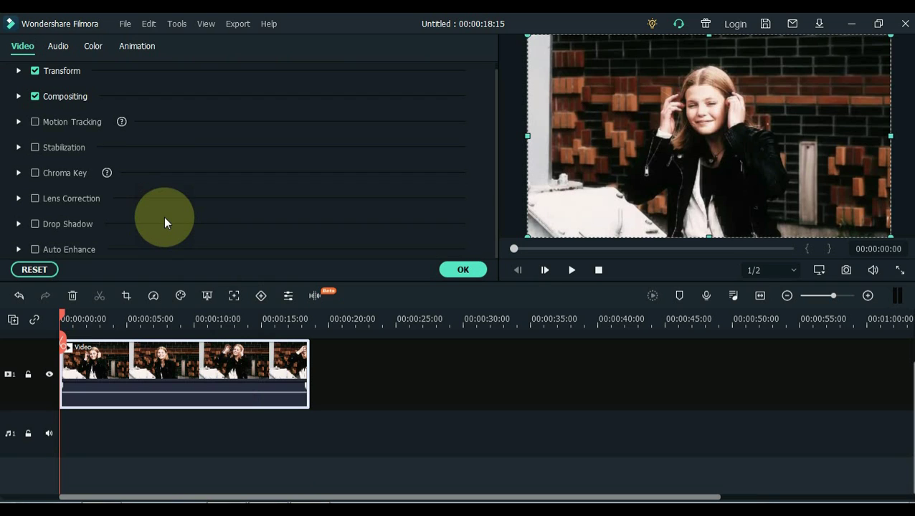
{"action": "left_click", "coordinate": [18, 250]}
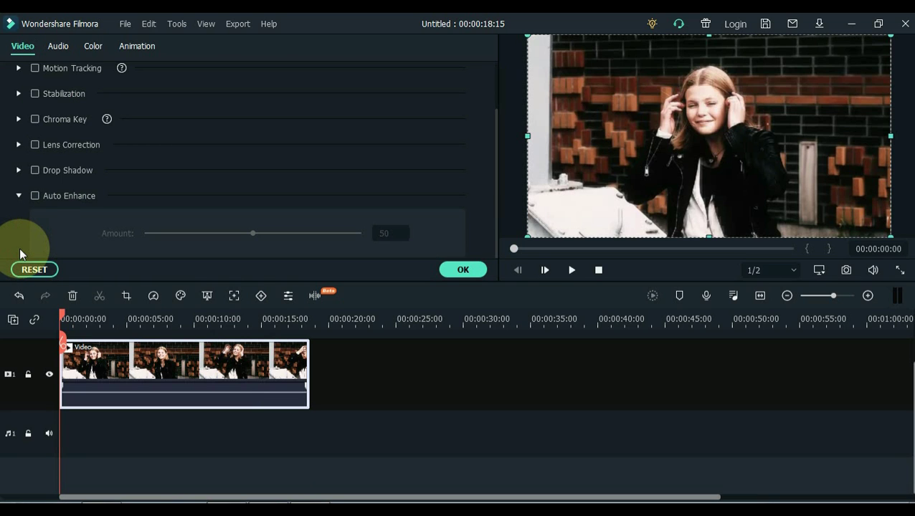
{"action": "left_click", "coordinate": [35, 196]}
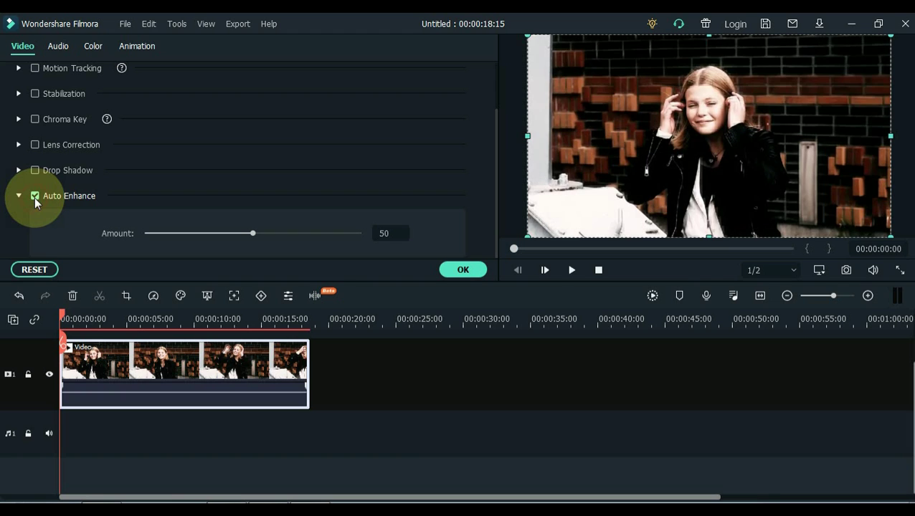
{"action": "left_click", "coordinate": [35, 196]}
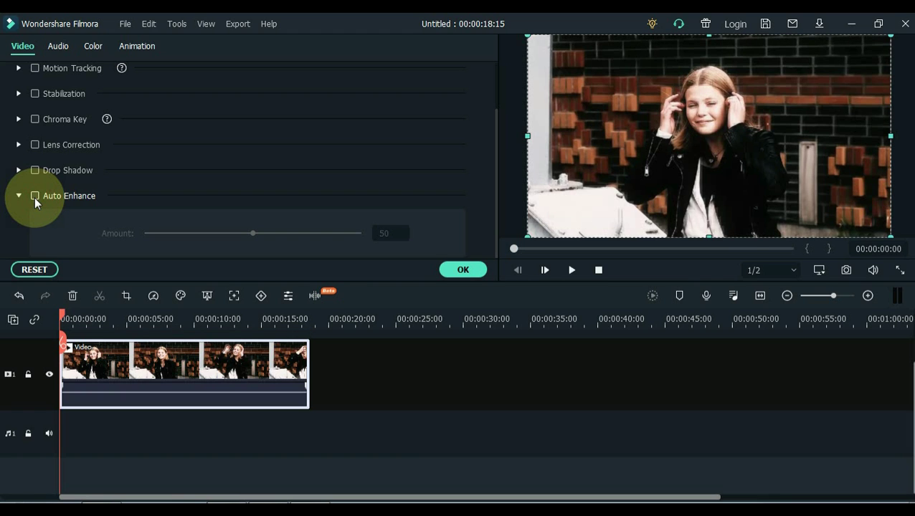
{"action": "left_click", "coordinate": [35, 196]}
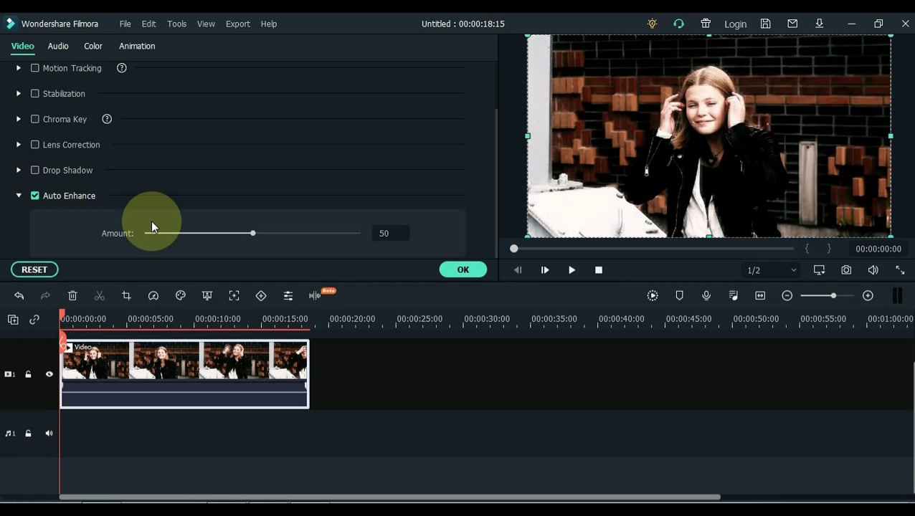
Confirm the clip settings, then add Sunny Days above the video, stretched to 00:00:18:15.
{"action": "left_click", "coordinate": [462, 278]}
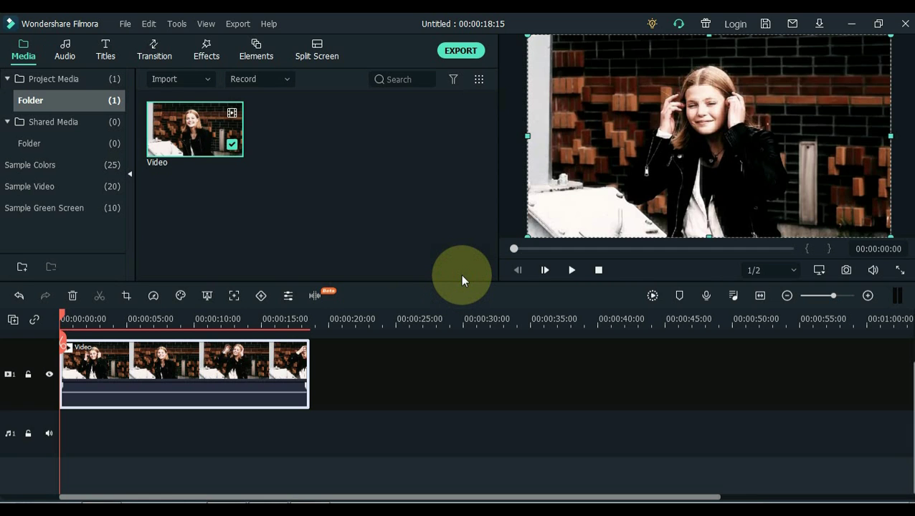
{"action": "left_click", "coordinate": [413, 372]}
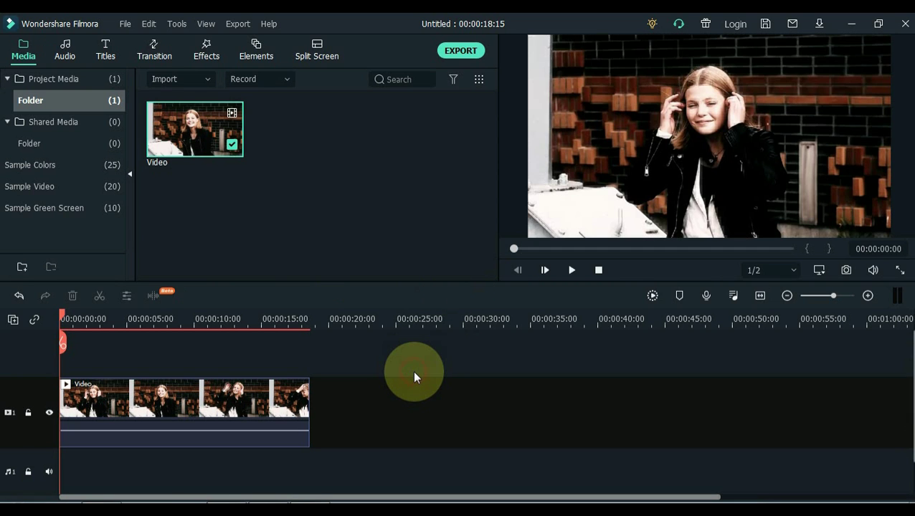
{"action": "left_click", "coordinate": [212, 58]}
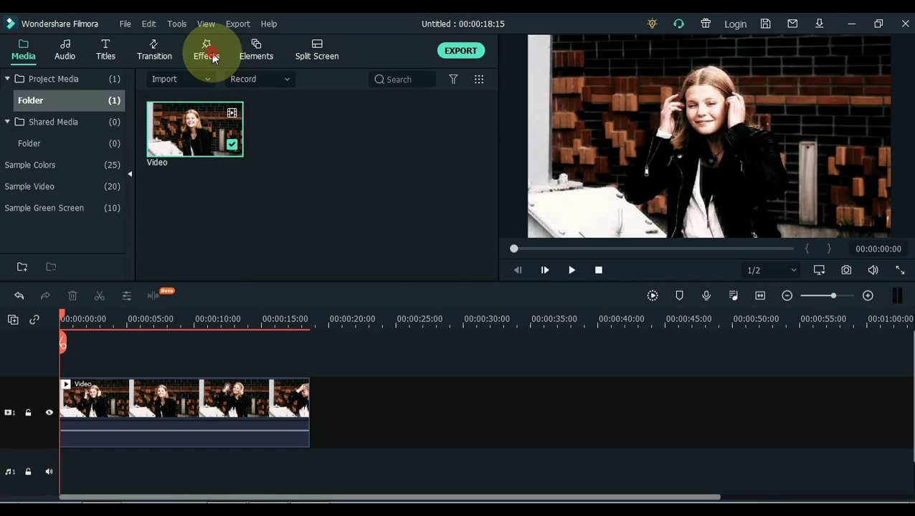
{"action": "left_click", "coordinate": [413, 78]}
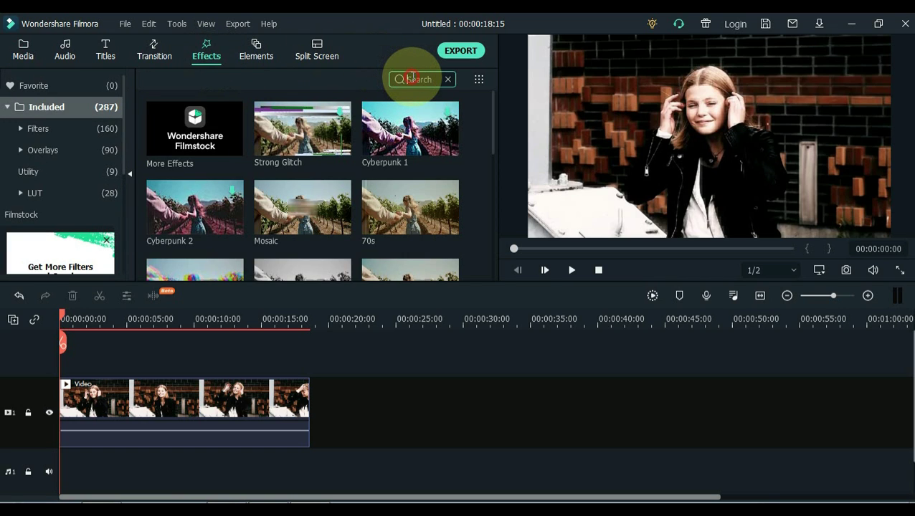
{"action": "type", "text": "sunny "}
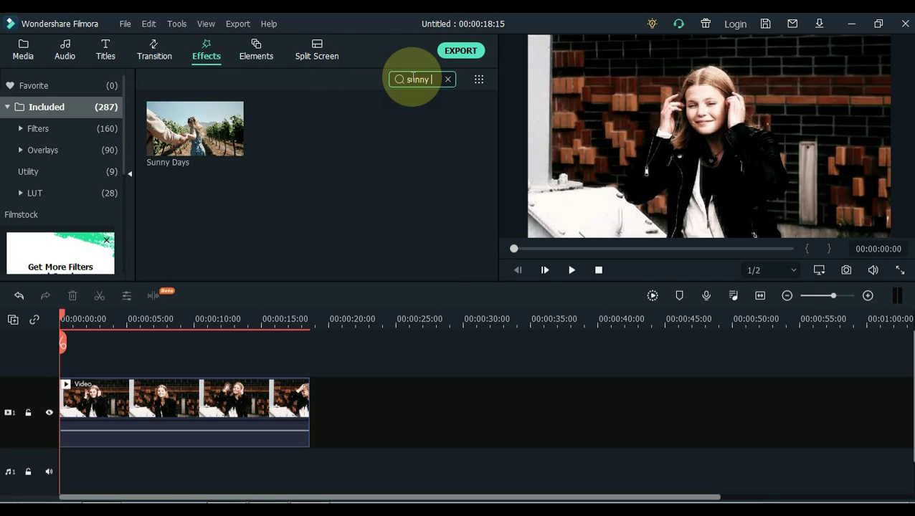
{"action": "type", "text": "days"}
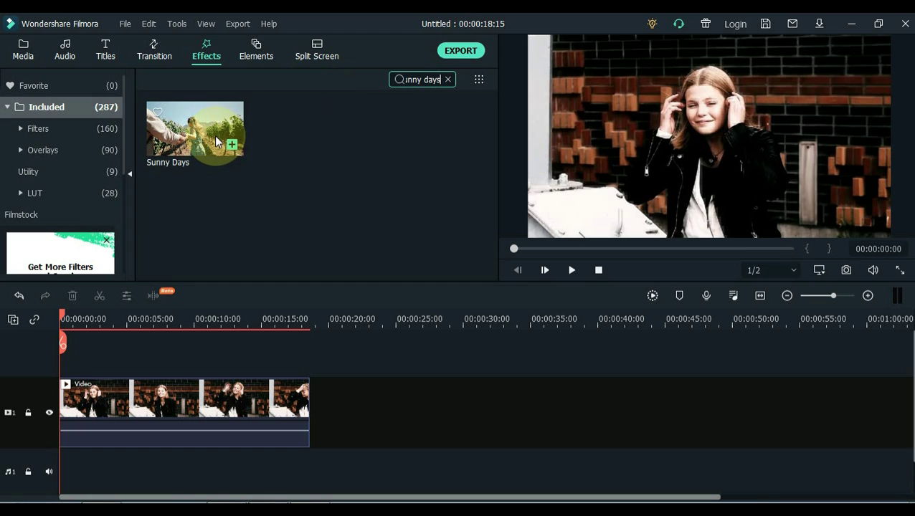
{"action": "left_click_drag", "start_coordinate": [217, 141], "coordinate": [60, 348]}
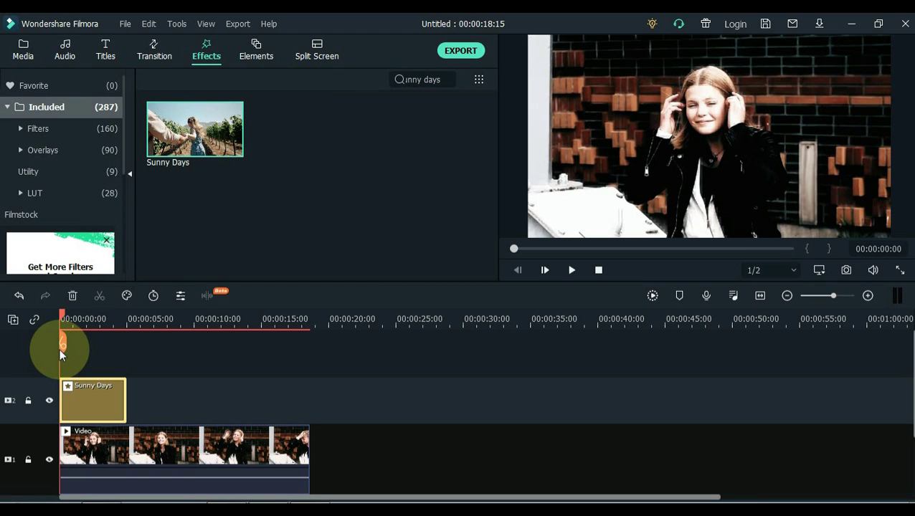
{"action": "left_click_drag", "start_coordinate": [126, 394], "coordinate": [306, 396]}
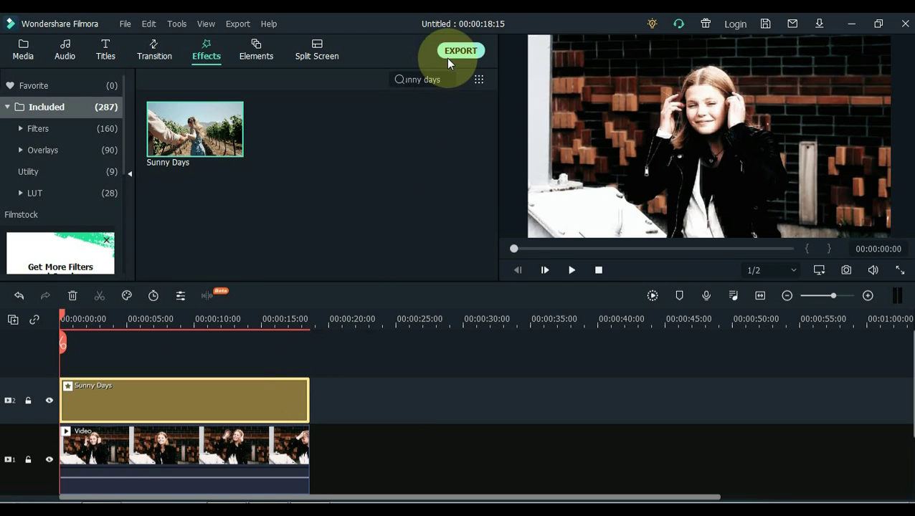
Add the Glow effect on a new track, extended to the video's 18:15 end.
{"action": "left_click", "coordinate": [446, 79]}
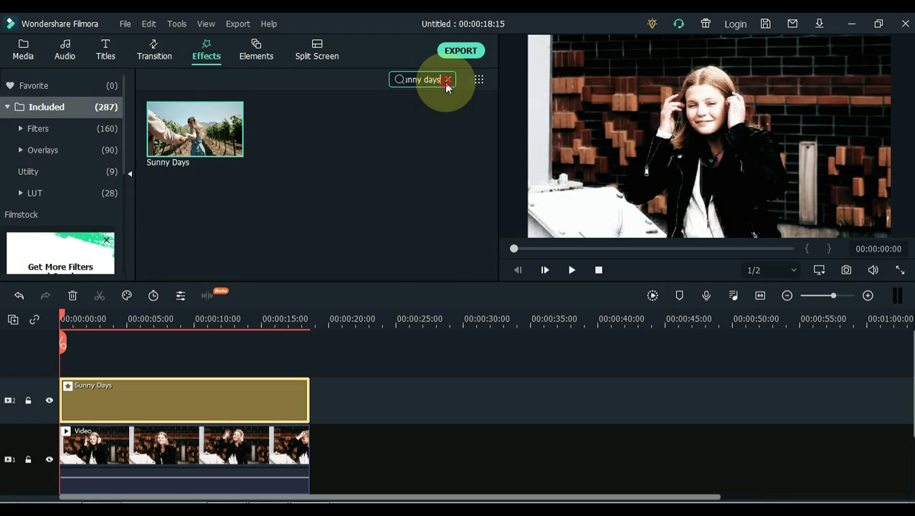
{"action": "left_click", "coordinate": [433, 80]}
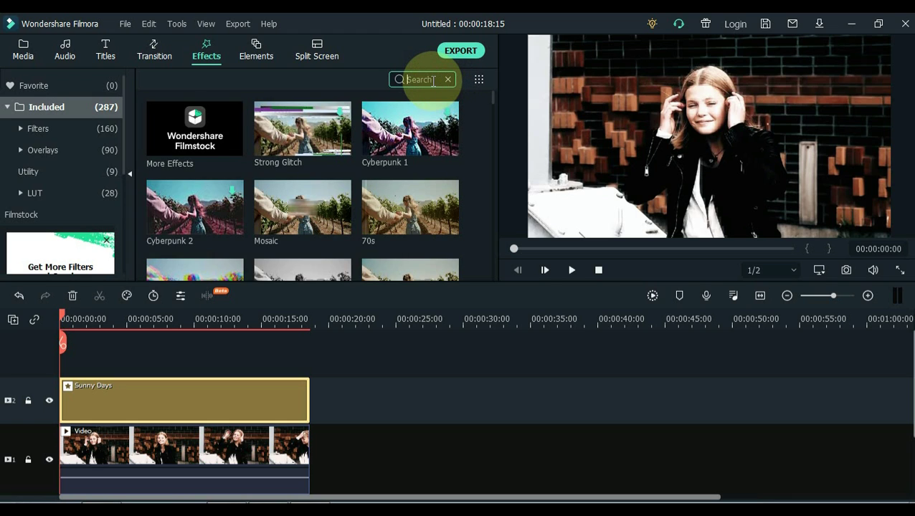
{"action": "type", "text": "Glow"}
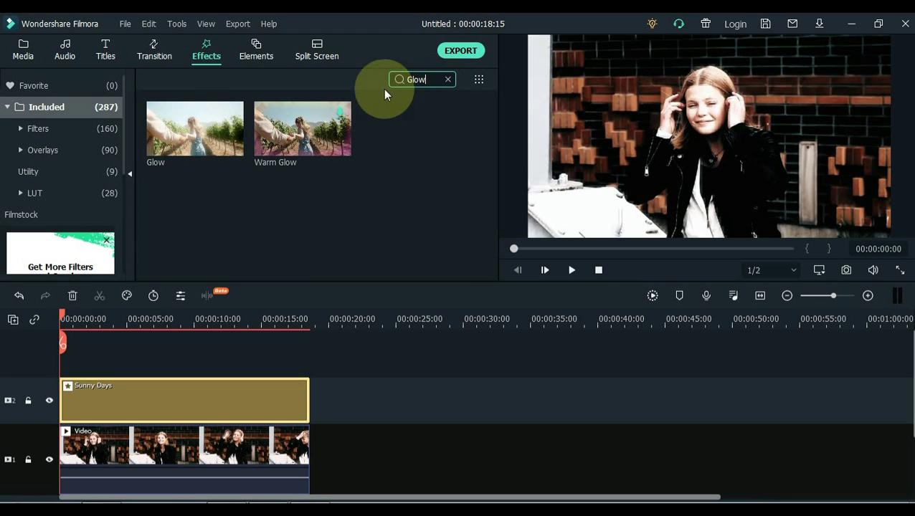
{"action": "left_click", "coordinate": [199, 133]}
{"action": "left_click_drag", "start_coordinate": [200, 133], "coordinate": [58, 355]}
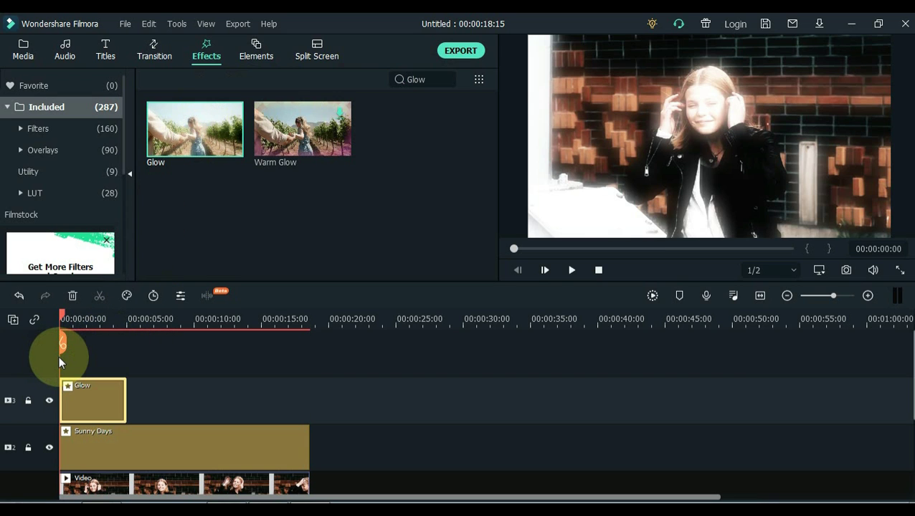
{"action": "left_click_drag", "start_coordinate": [125, 391], "coordinate": [306, 398]}
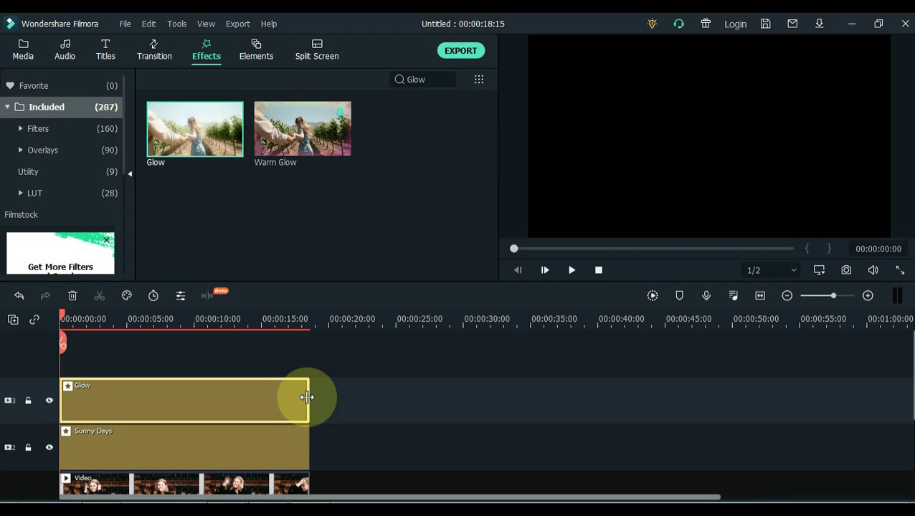
Lower the Glow effect's Alpha to 10, keeping Radius 10, and apply it.
{"action": "double_click", "coordinate": [264, 404]}
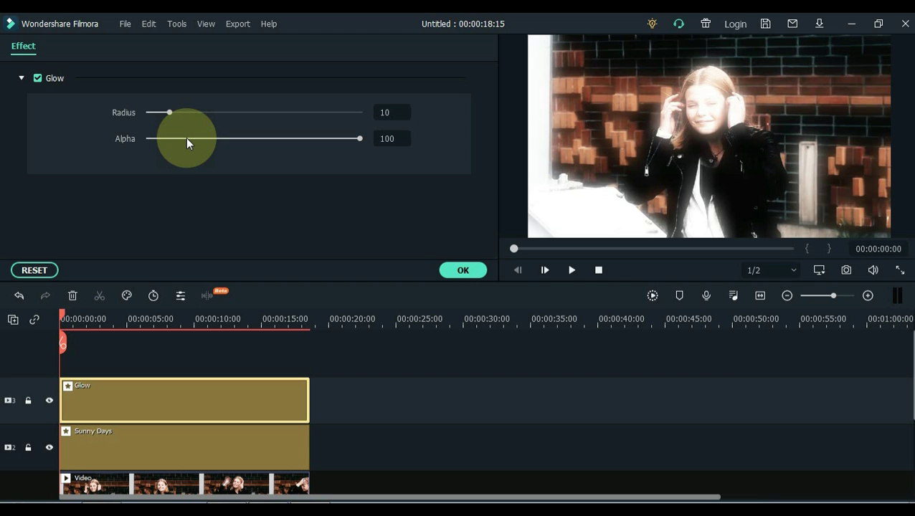
{"action": "left_click_drag", "start_coordinate": [186, 137], "coordinate": [170, 137]}
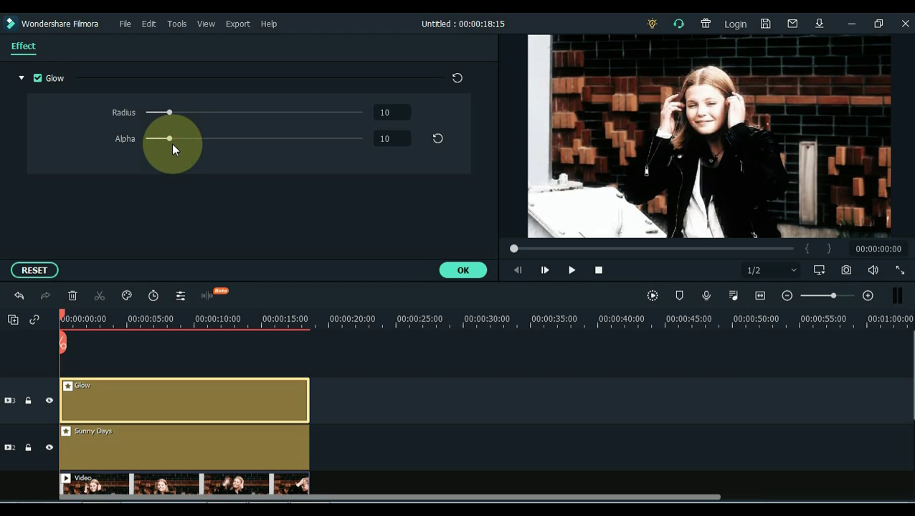
{"action": "left_click", "coordinate": [452, 270]}
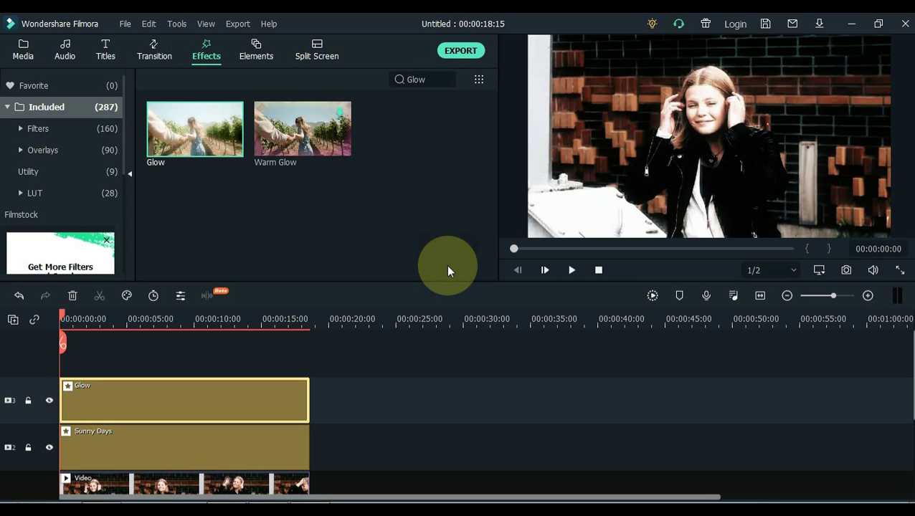
Choose 16:9 widescreen, 1920 x 1080 Full HD and 30 fps in Project Settings.
{"action": "left_click", "coordinate": [400, 392]}
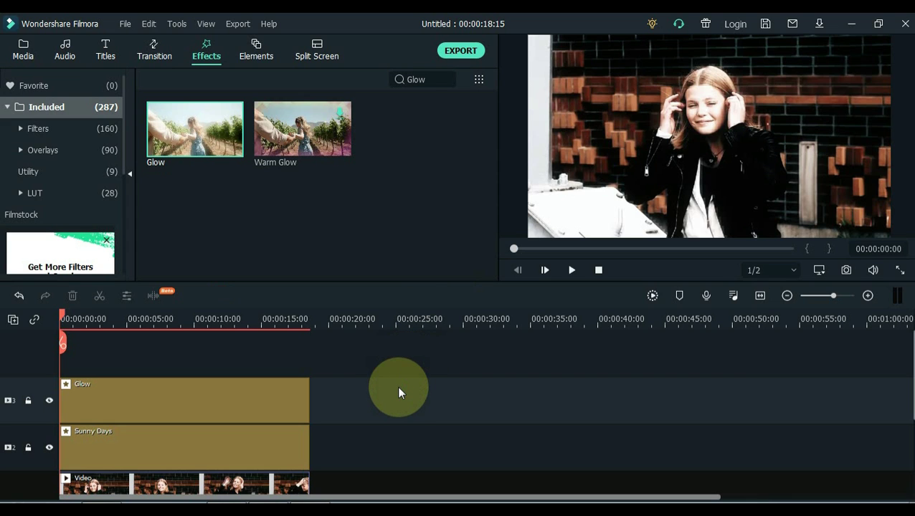
{"action": "left_click", "coordinate": [819, 275]}
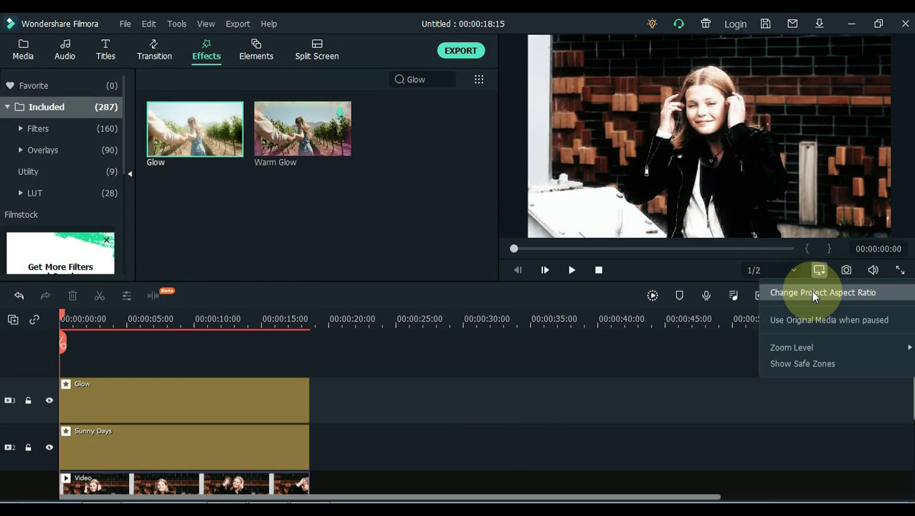
{"action": "left_click", "coordinate": [812, 294]}
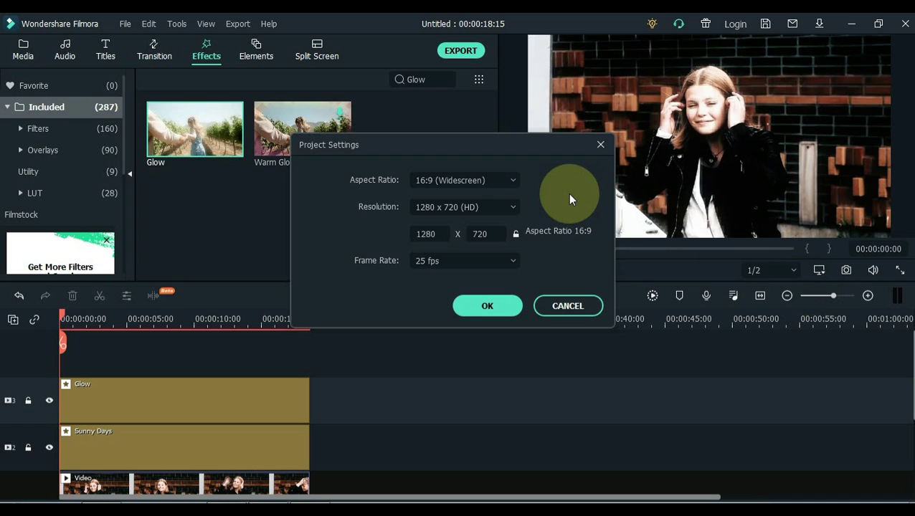
{"action": "left_click", "coordinate": [504, 189]}
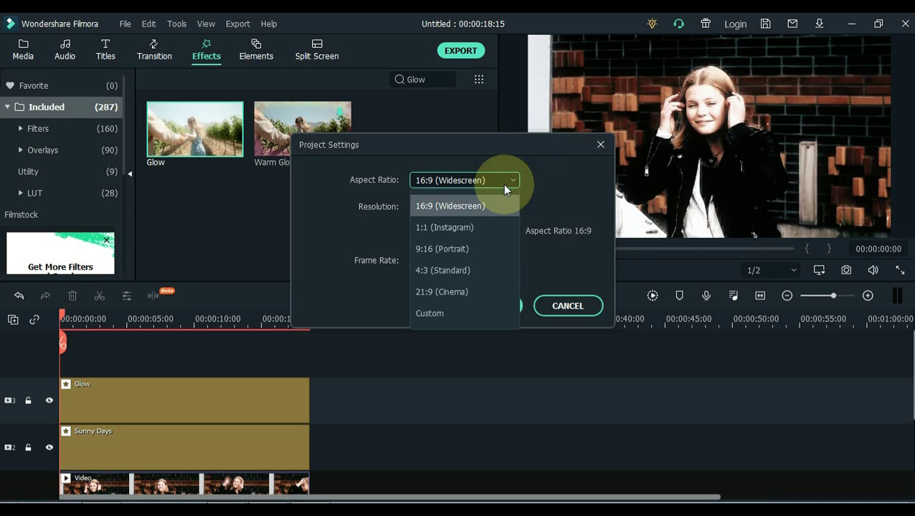
{"action": "left_click", "coordinate": [504, 189]}
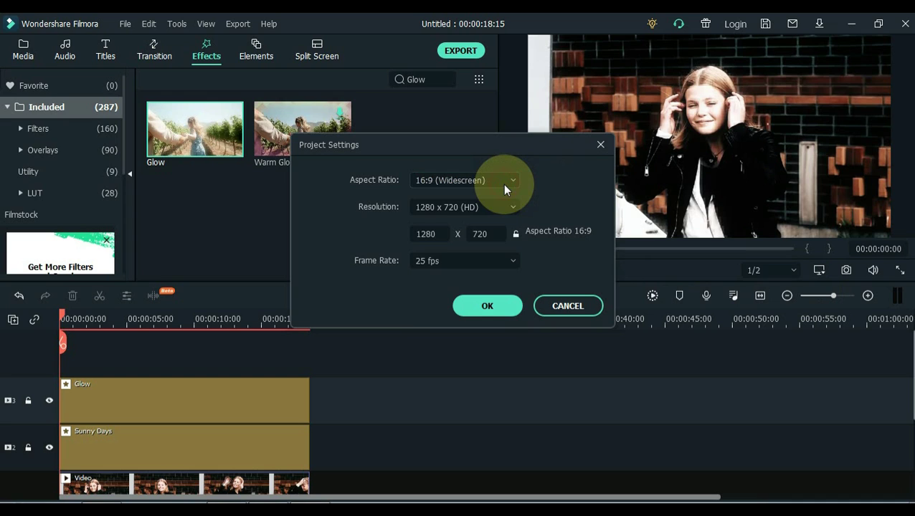
{"action": "left_click", "coordinate": [502, 208]}
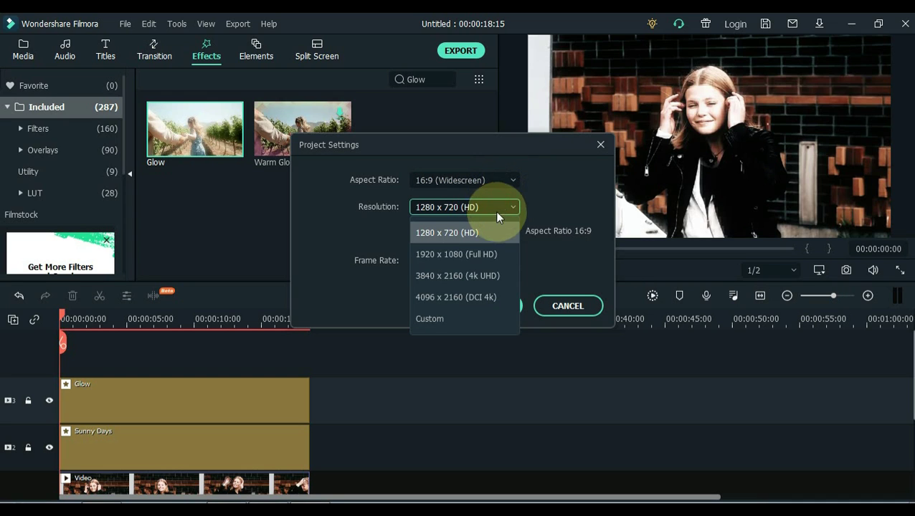
{"action": "left_click", "coordinate": [487, 256]}
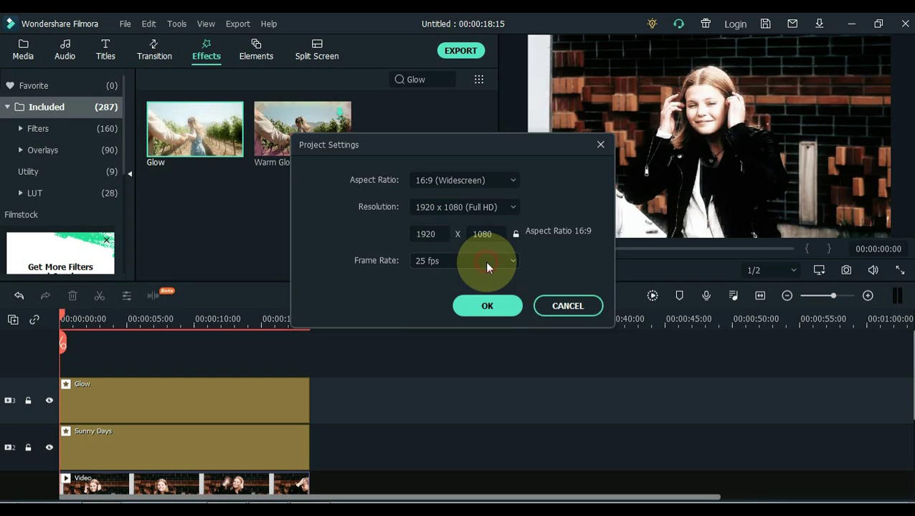
{"action": "left_click", "coordinate": [487, 264]}
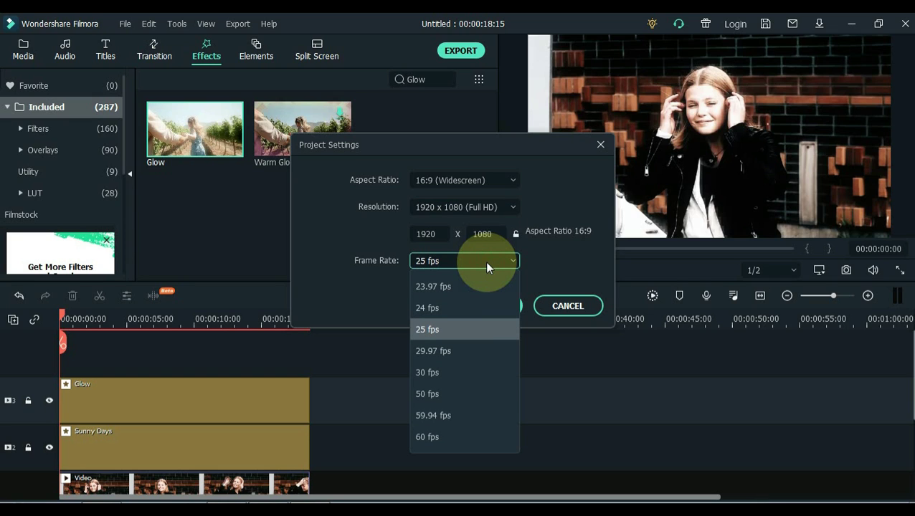
{"action": "left_click", "coordinate": [461, 373]}
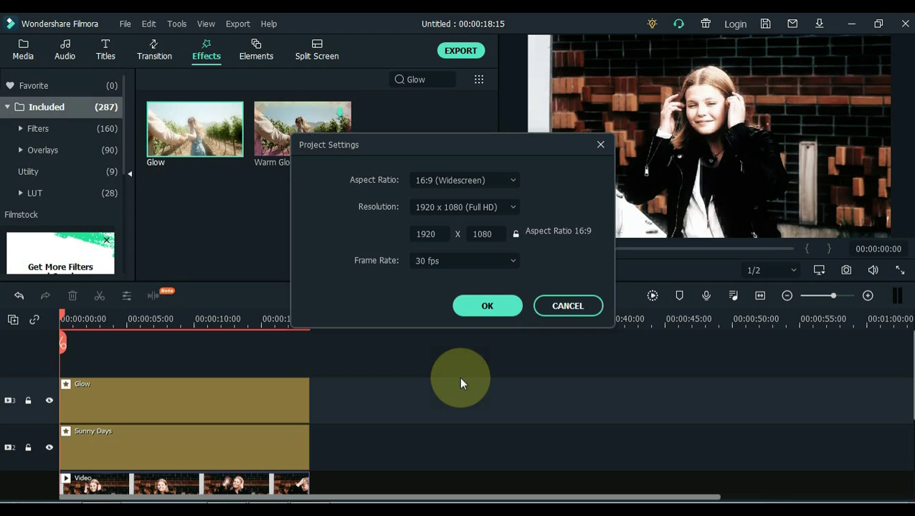
Confirm the project settings and export My Video.mp4 as MP4 at 1920x1080, 30 fps.
{"action": "left_click", "coordinate": [484, 307]}
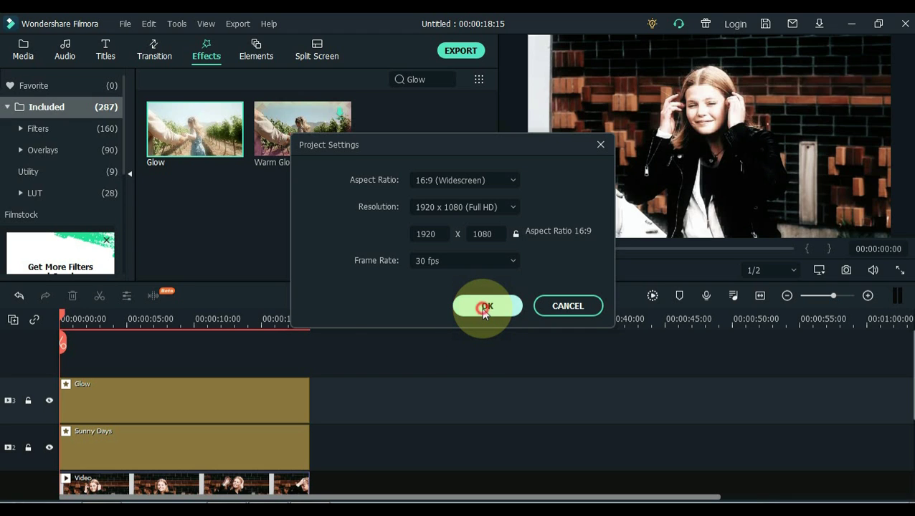
{"action": "left_click", "coordinate": [460, 52]}
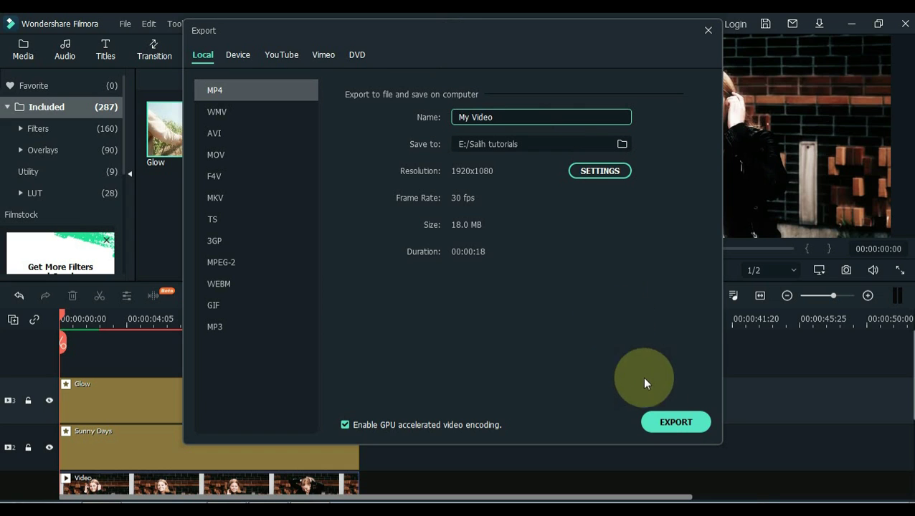
{"action": "left_click", "coordinate": [674, 423]}
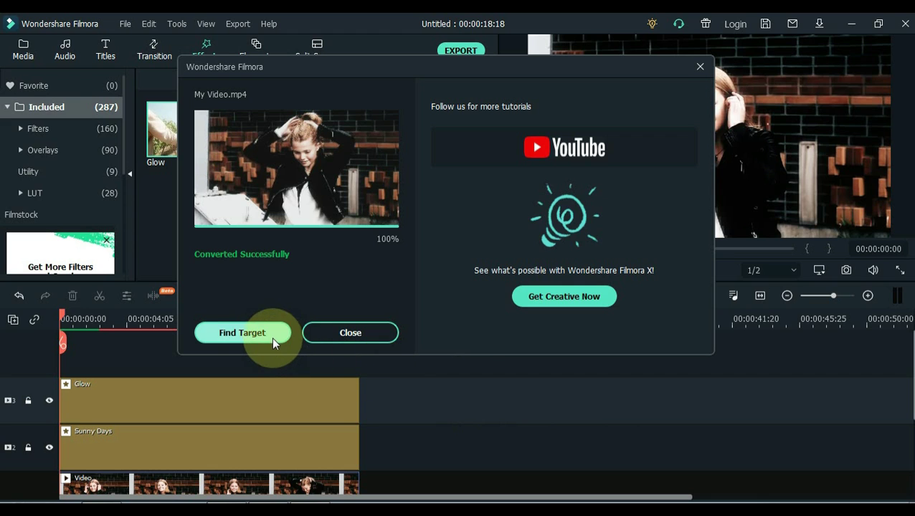
Locate My Video in its folder and check its 18.1 MB size in Properties.
{"action": "left_click", "coordinate": [271, 340]}
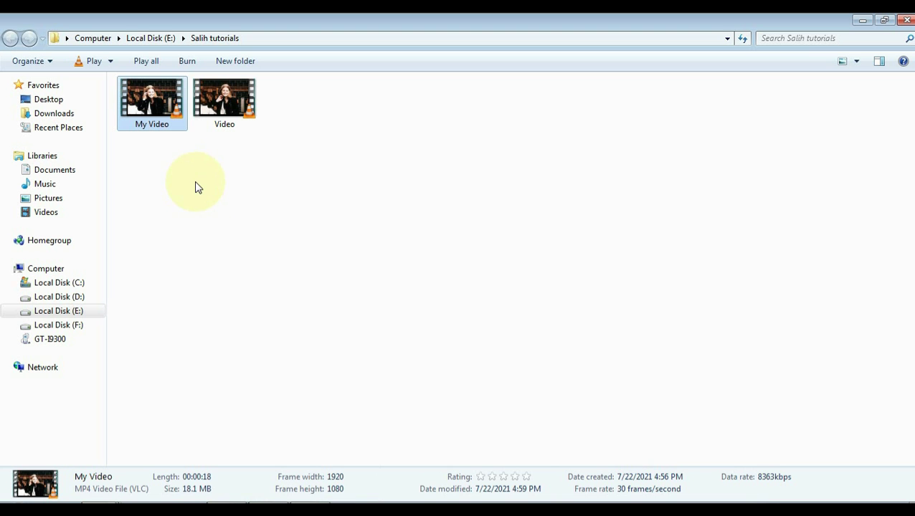
{"action": "right_click", "coordinate": [142, 119]}
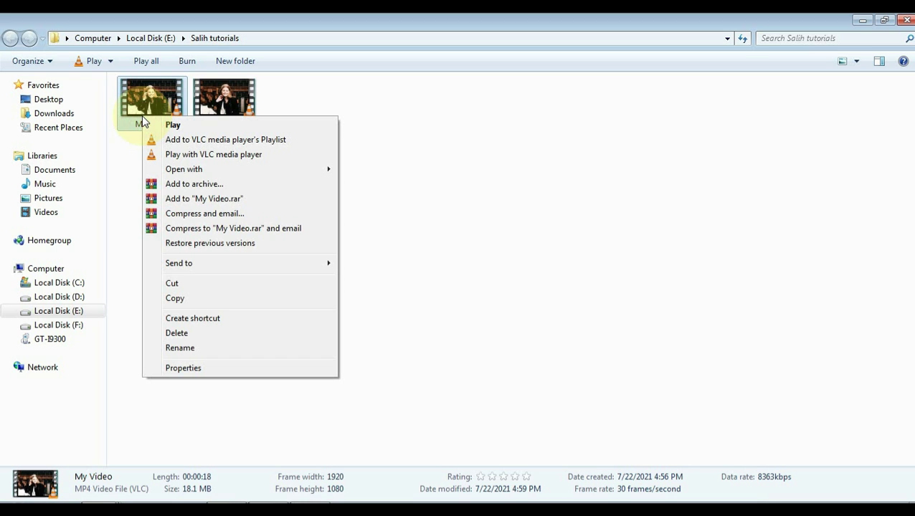
{"action": "left_click", "coordinate": [195, 369]}
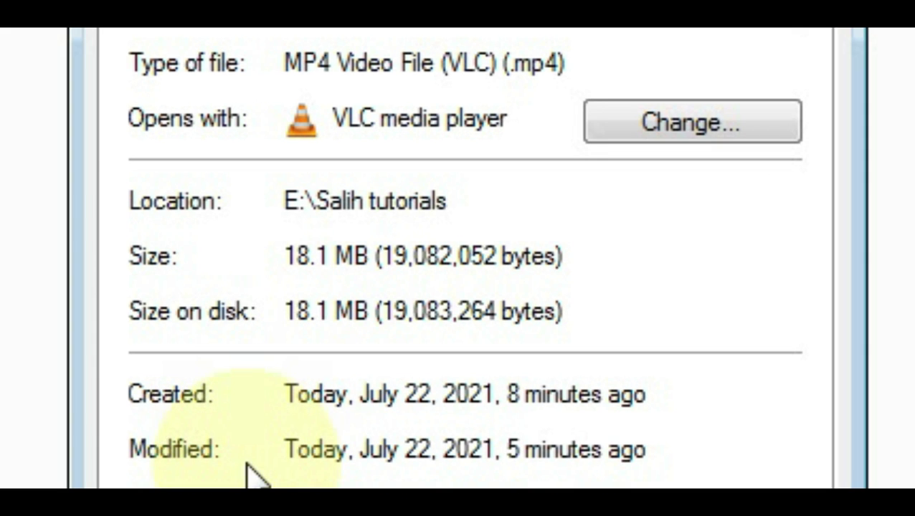
{"action": "left_click_drag", "start_coordinate": [368, 265], "coordinate": [295, 267]}
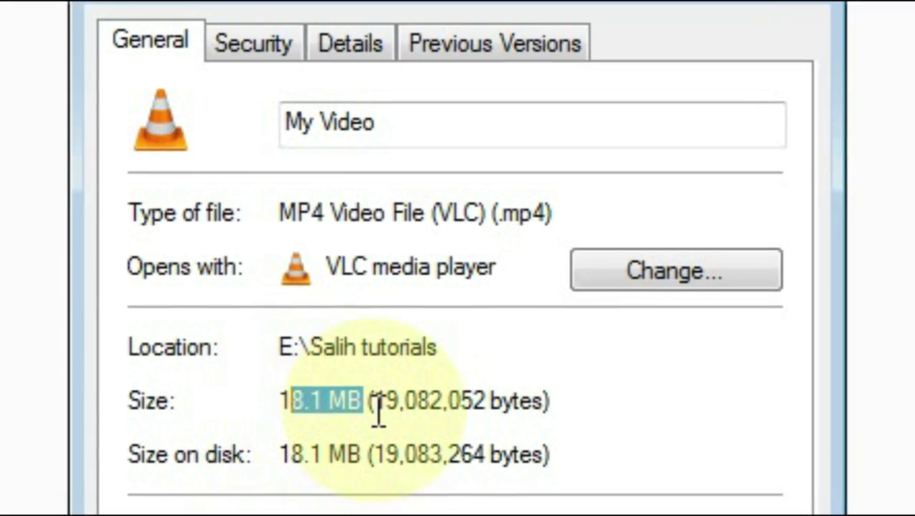
{"action": "left_click", "coordinate": [378, 410]}
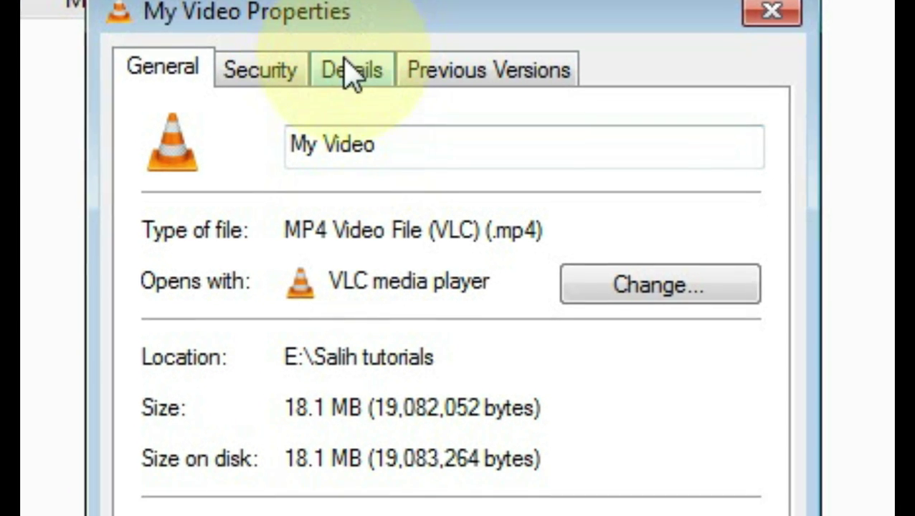
Check My Video's details: 00:00:18 length, 1920 x 1080 frame size, then close Properties.
{"action": "left_click", "coordinate": [349, 72]}
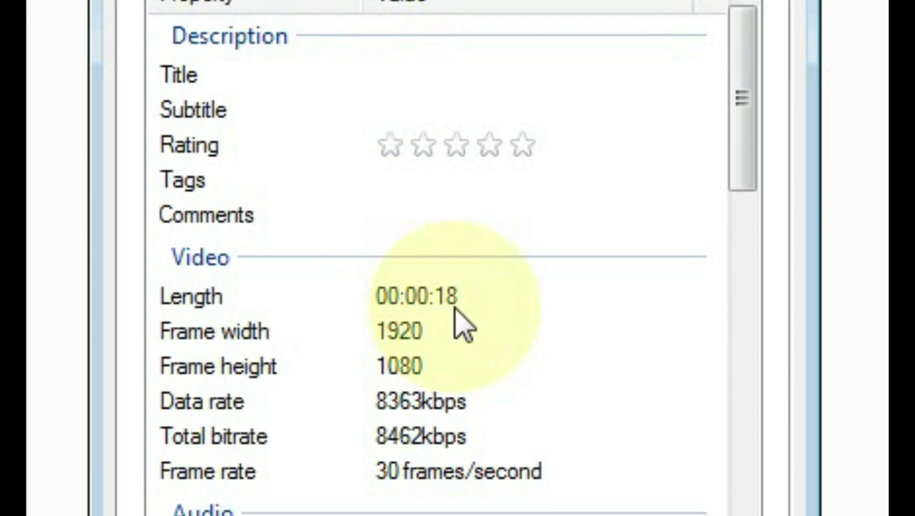
{"action": "left_click", "coordinate": [446, 299]}
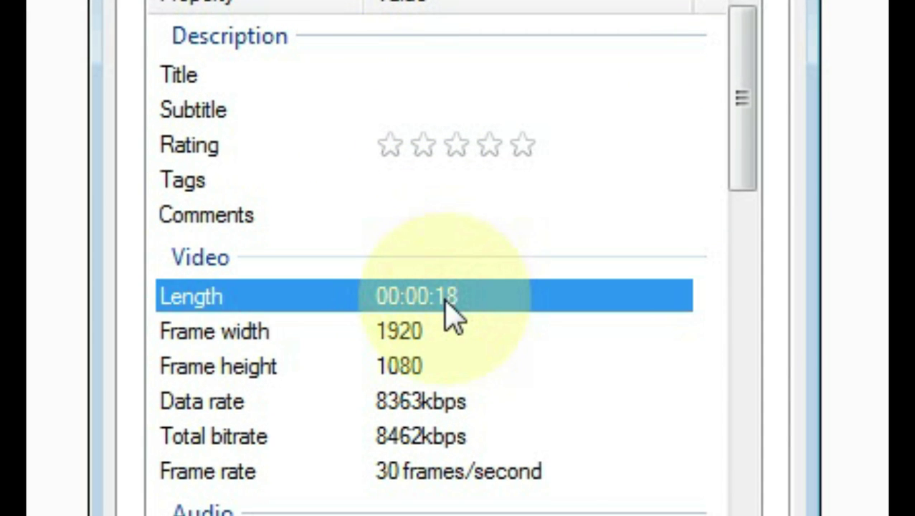
{"action": "left_click", "coordinate": [433, 334]}
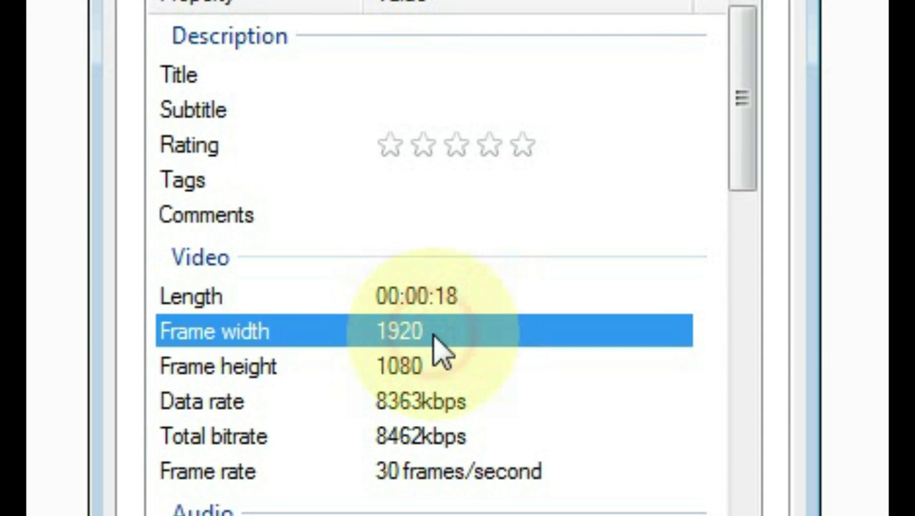
{"action": "left_click", "coordinate": [436, 368]}
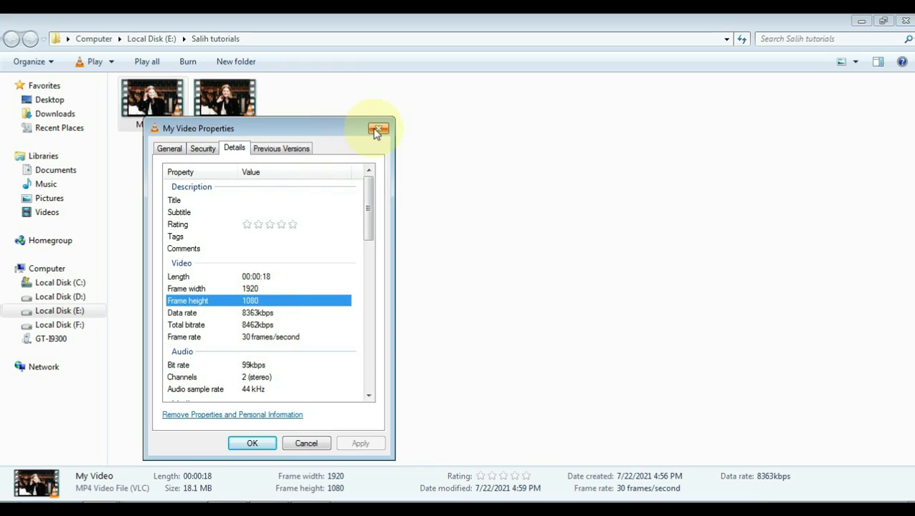
{"action": "left_click", "coordinate": [378, 129]}
Open the original Video file's properties and check its 4.74 MB size.
{"action": "left_click", "coordinate": [225, 102]}
{"action": "right_click", "coordinate": [225, 107]}
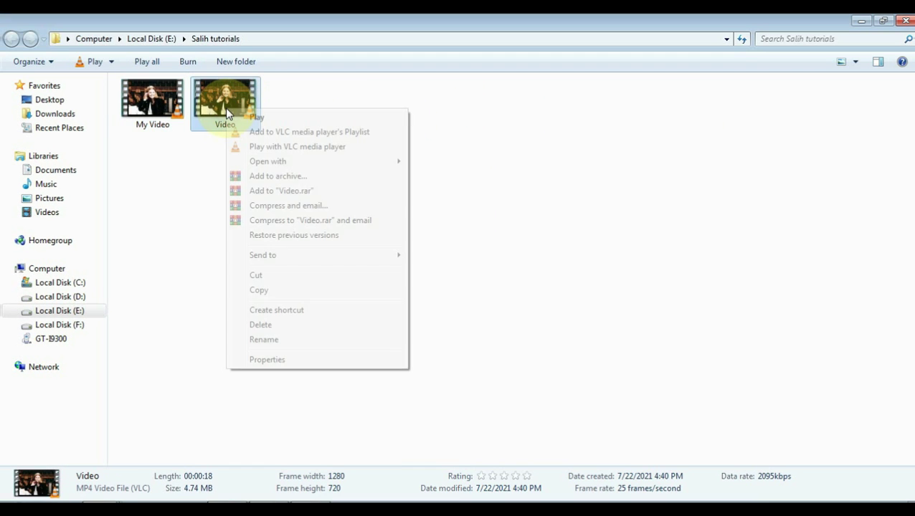
{"action": "left_click", "coordinate": [267, 361]}
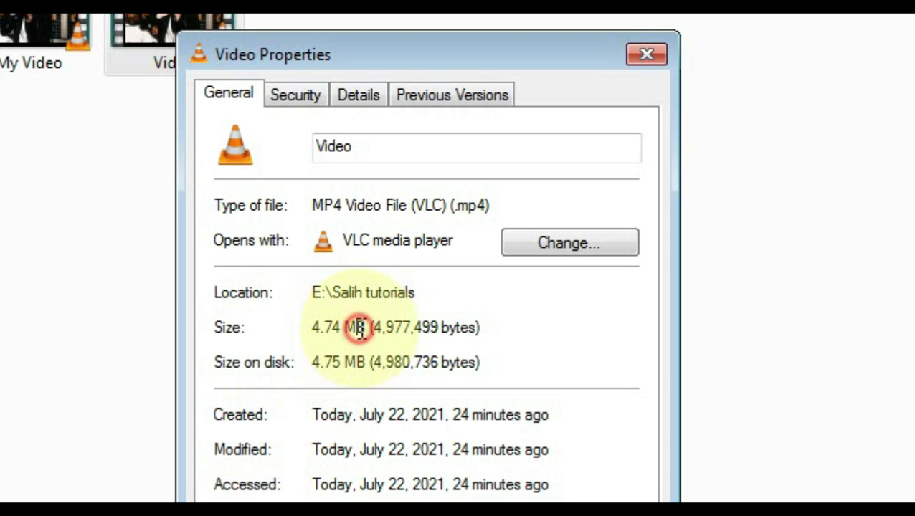
{"action": "left_click_drag", "start_coordinate": [360, 328], "coordinate": [311, 328]}
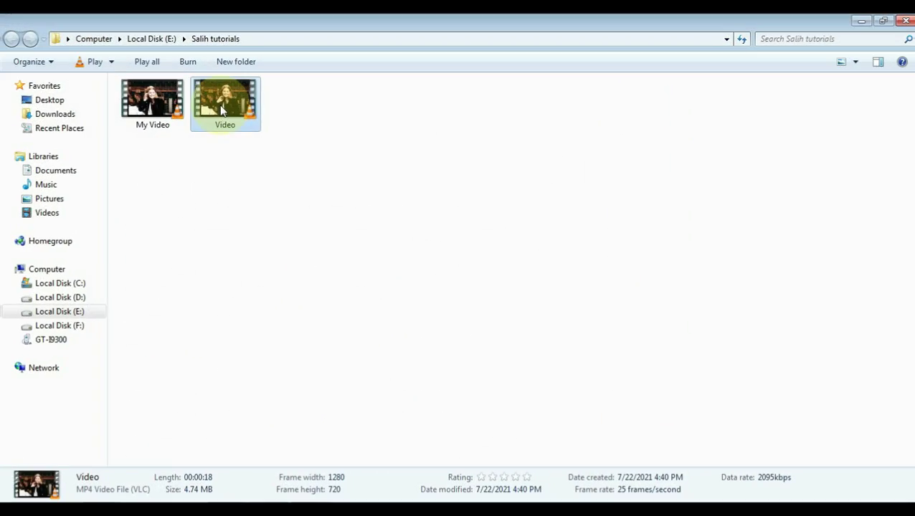
{"action": "right_click", "coordinate": [220, 105]}
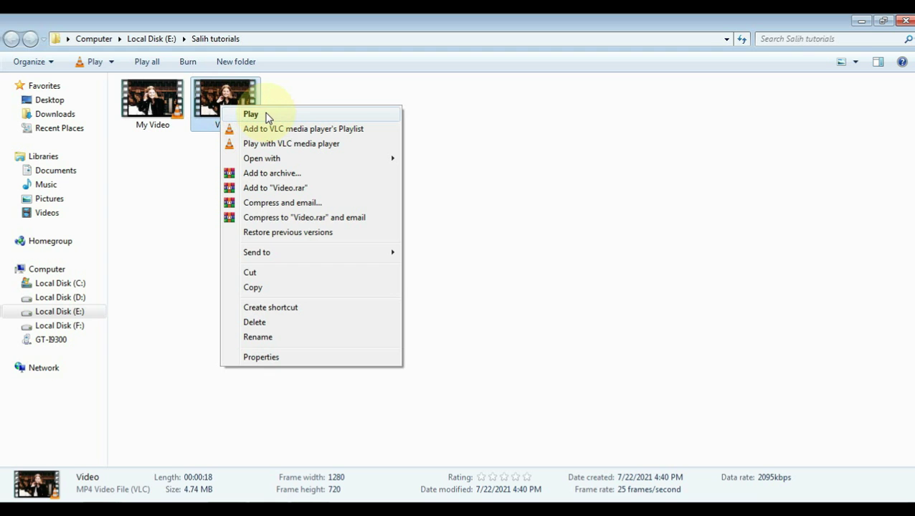
Play the original Video.mp4 in VLC media player.
{"action": "left_click", "coordinate": [253, 114]}
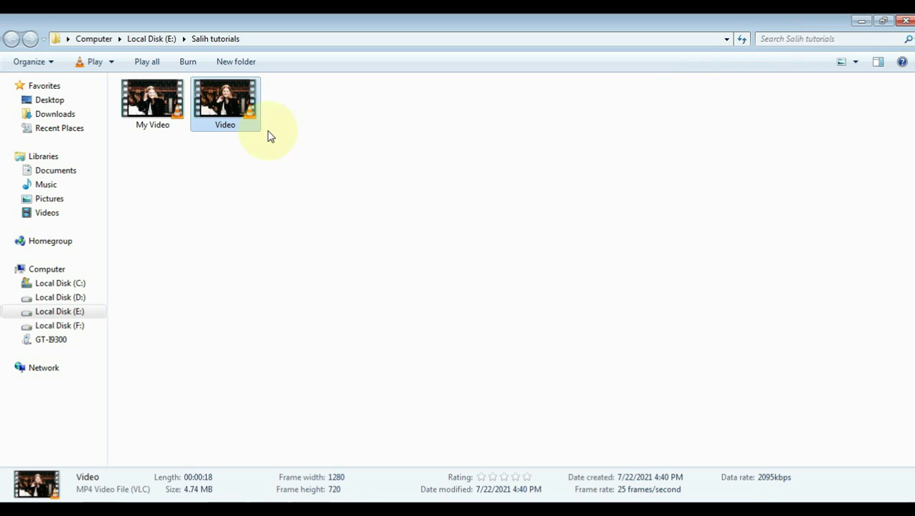
Play the exported My Video.mp4 in VLC from its Explorer context menu.
{"action": "right_click", "coordinate": [153, 100]}
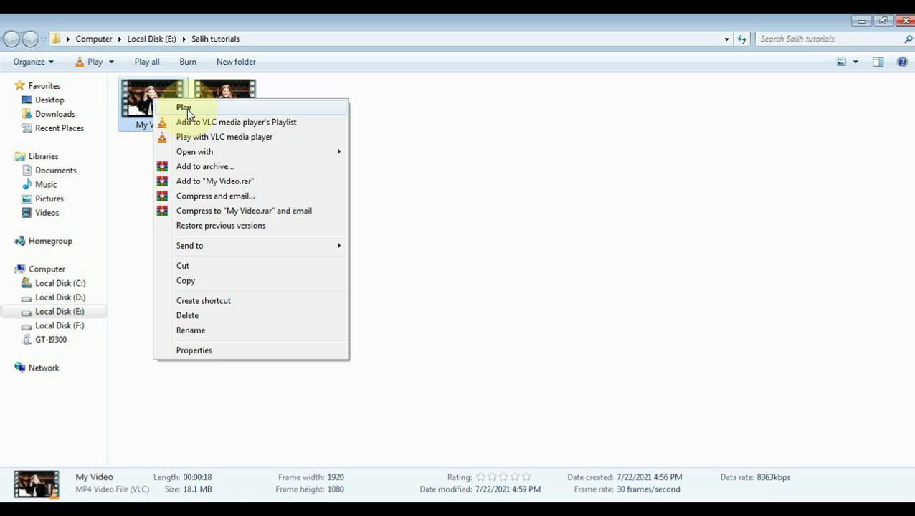
{"action": "left_click", "coordinate": [184, 108]}
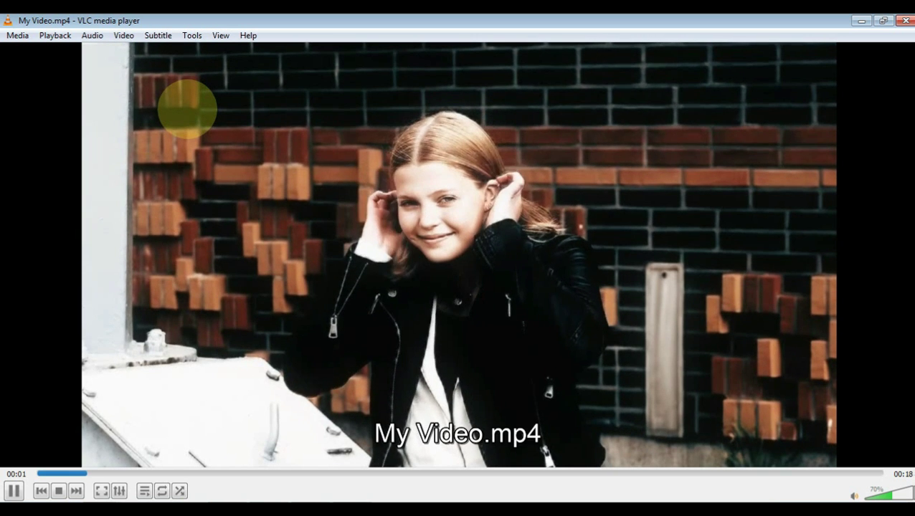